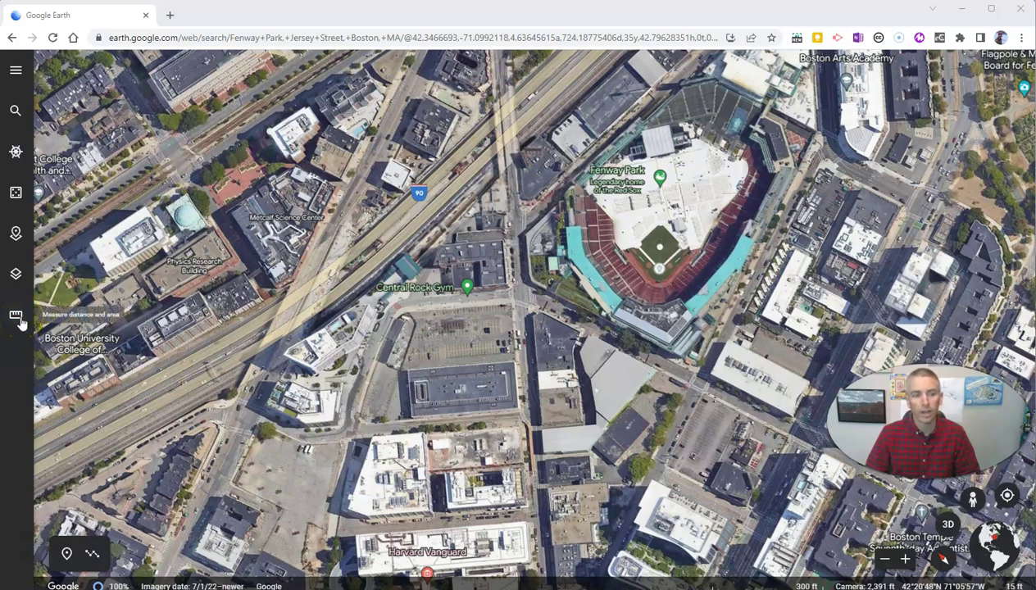
# Step: Measure the building south of the Central Rock Gym lot as a four-corner polygon: 843 ft, 0.87 ac
pyautogui.click(17, 318)
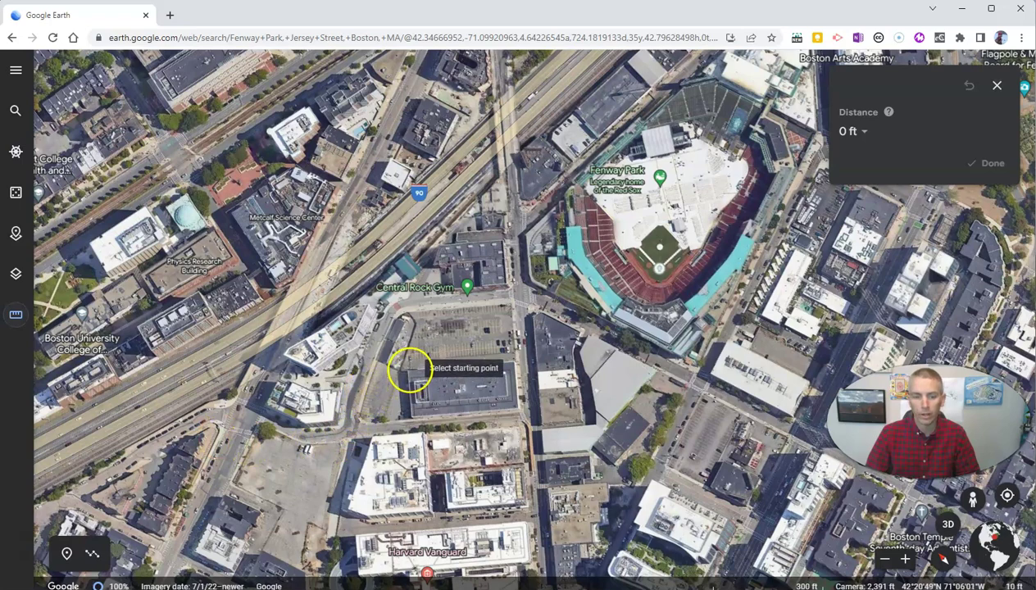
pyautogui.scroll(5, 408, 372)
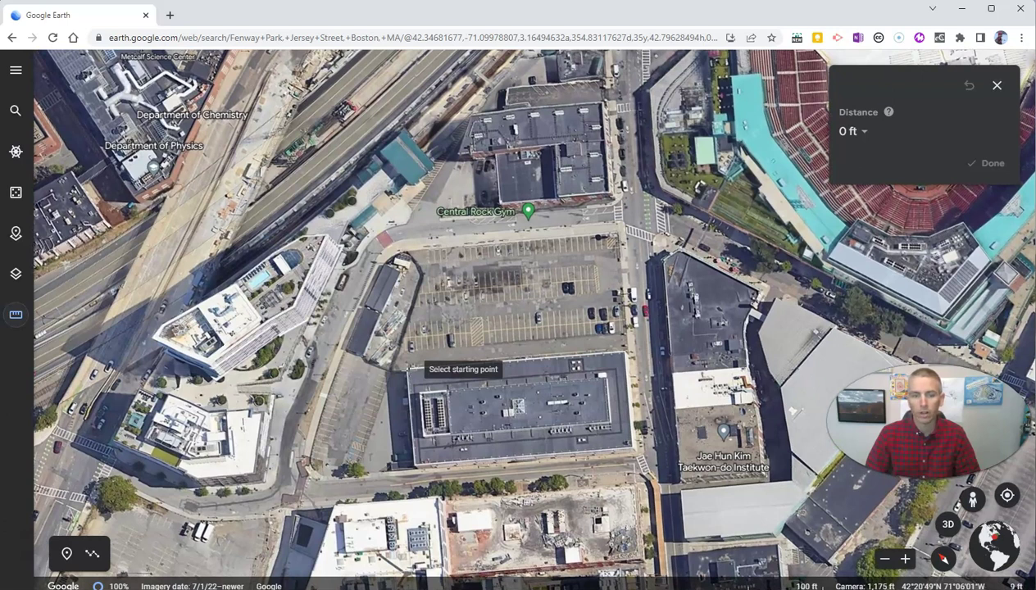
pyautogui.click(407, 371)
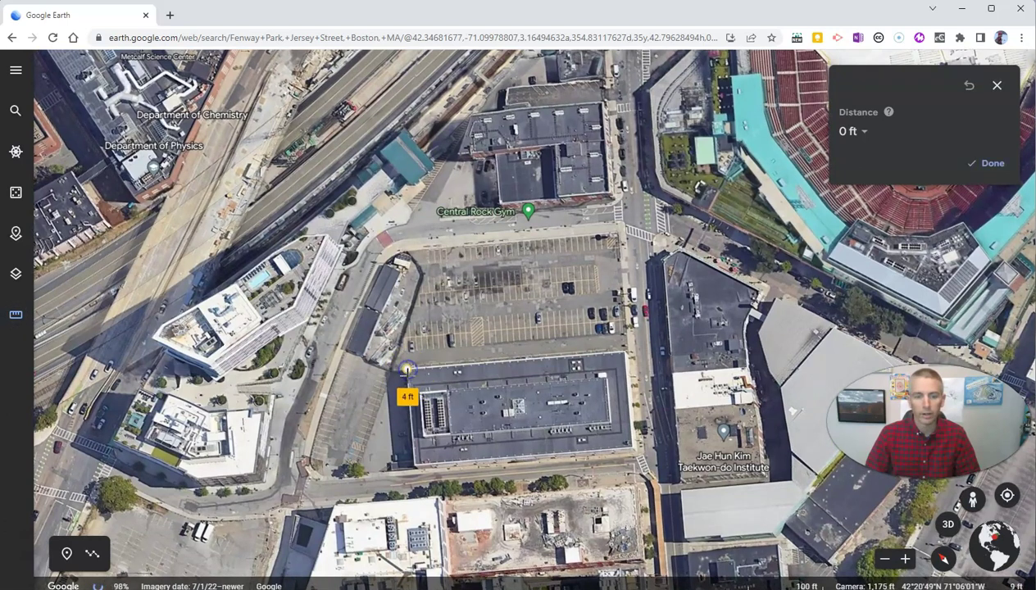
pyautogui.click(415, 466)
pyautogui.click(633, 447)
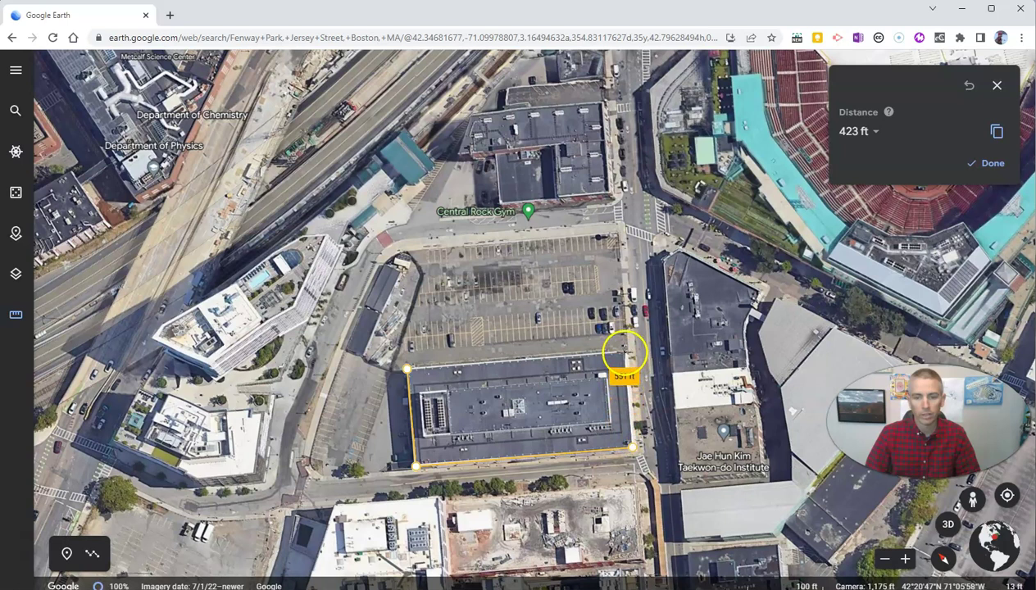
pyautogui.click(624, 353)
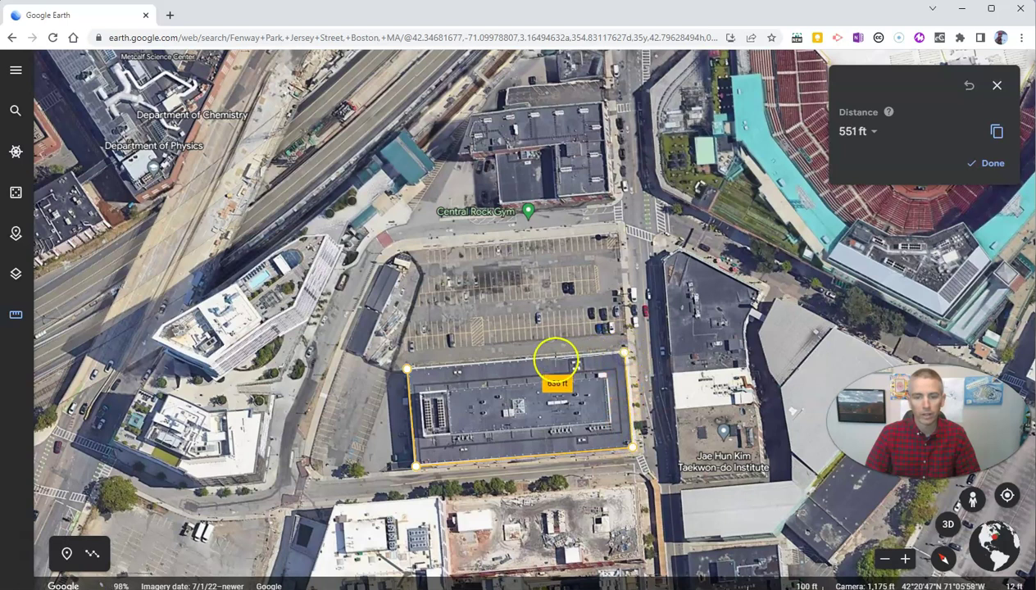
pyautogui.click(407, 369)
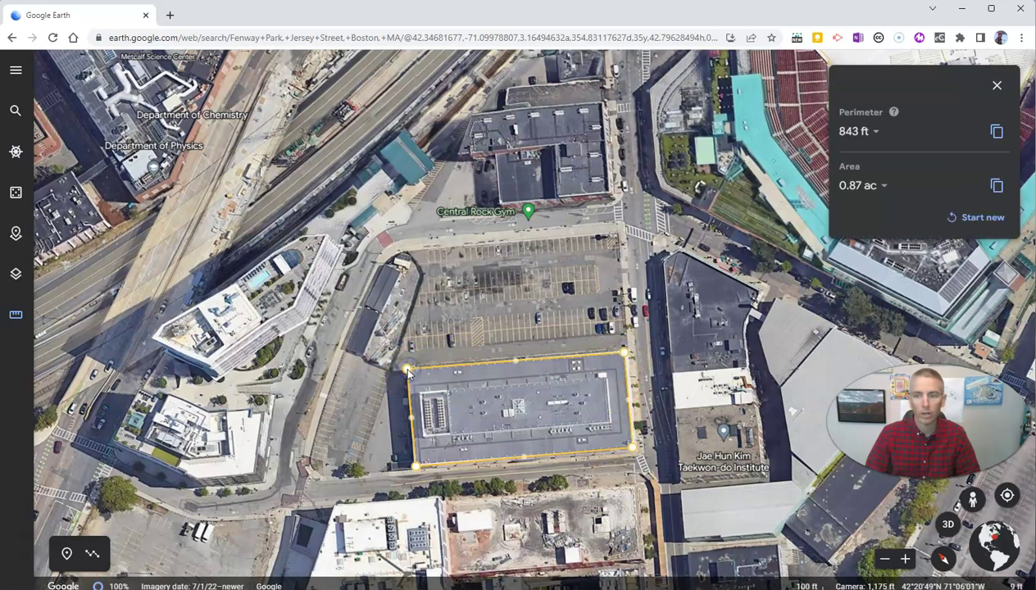
# Step: Review the perimeter and area unit options, keeping feet and acres, then clear the measurement
pyautogui.click(874, 132)
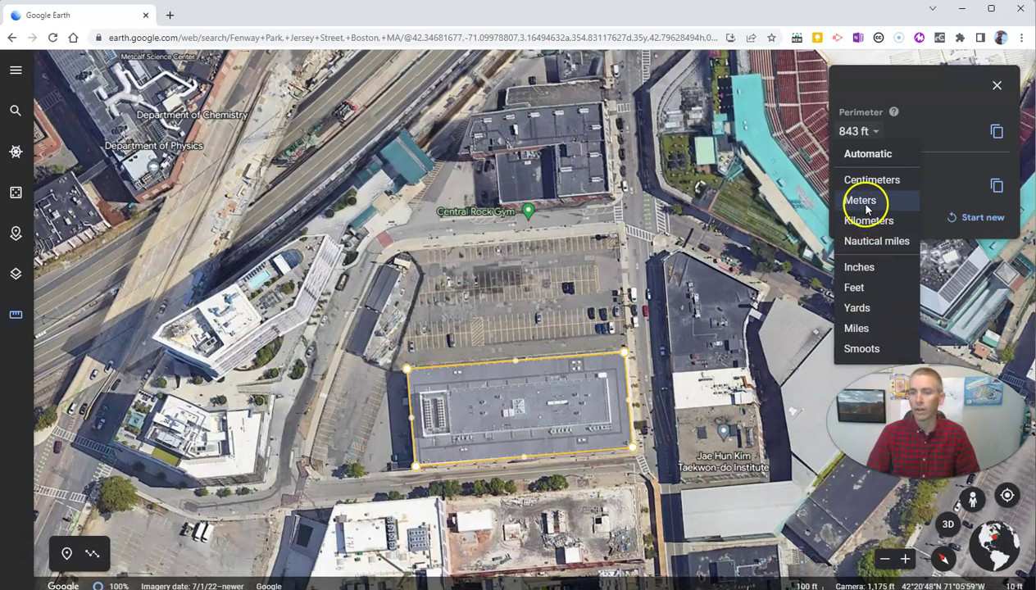
pyautogui.click(877, 134)
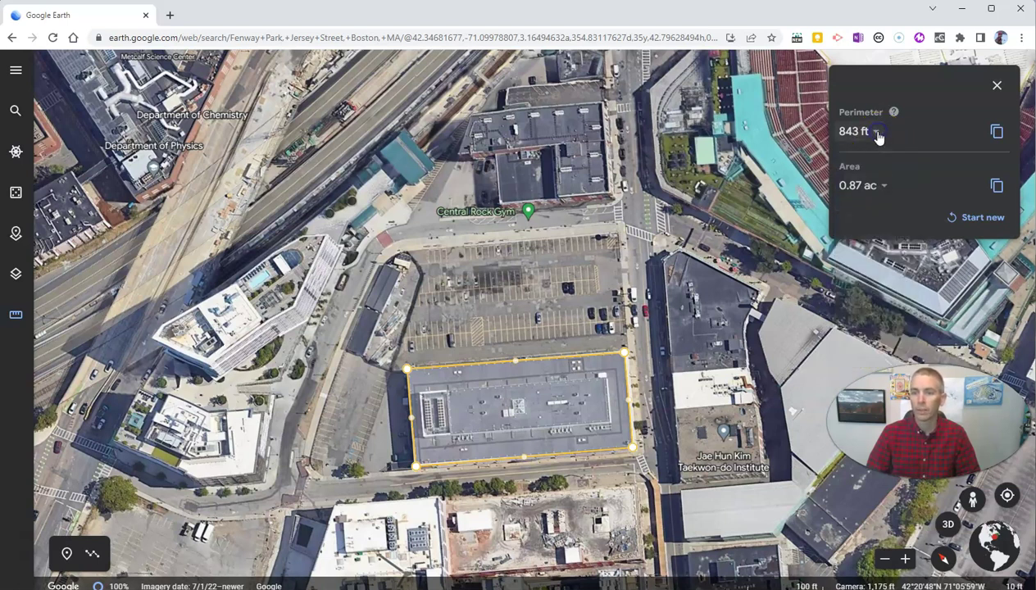
pyautogui.click(882, 189)
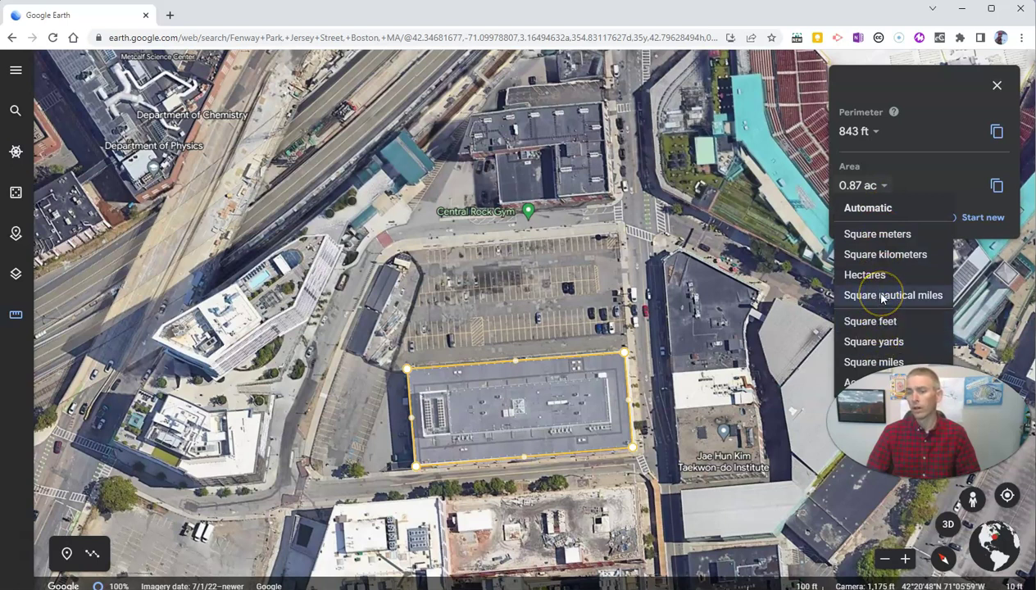
pyautogui.click(883, 266)
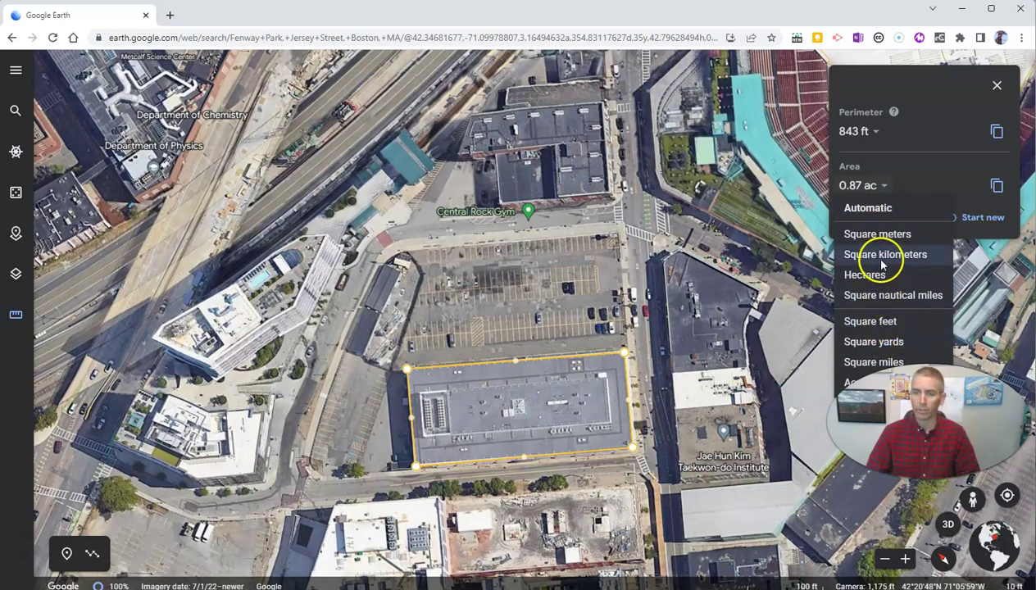
pyautogui.click(886, 188)
pyautogui.click(995, 87)
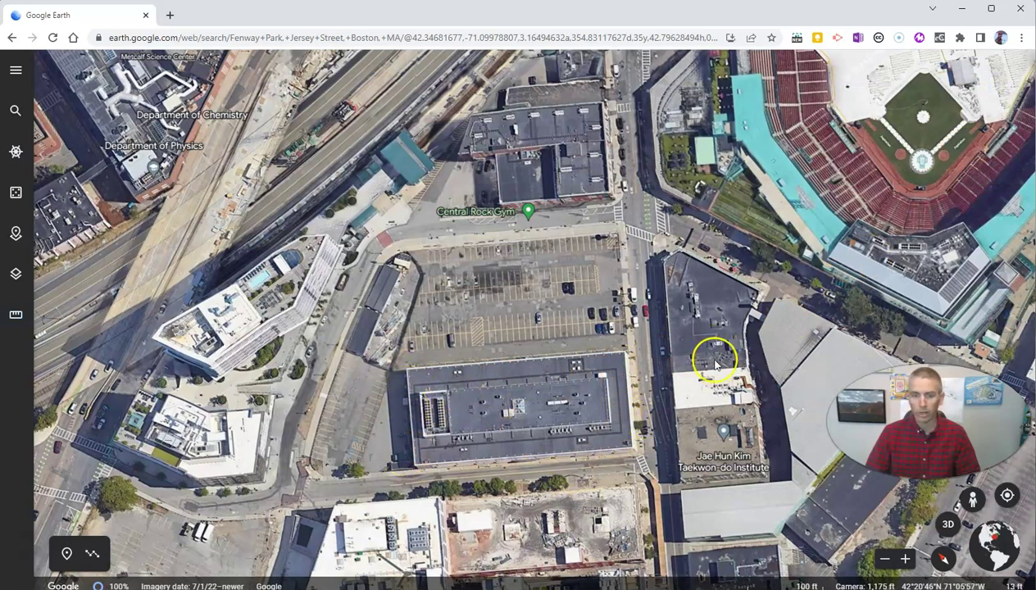
# Step: Centre the map on Fenway Park and start a new distance-and-area measurement
pyautogui.moveTo(722, 358); pyautogui.dragTo(345, 565)
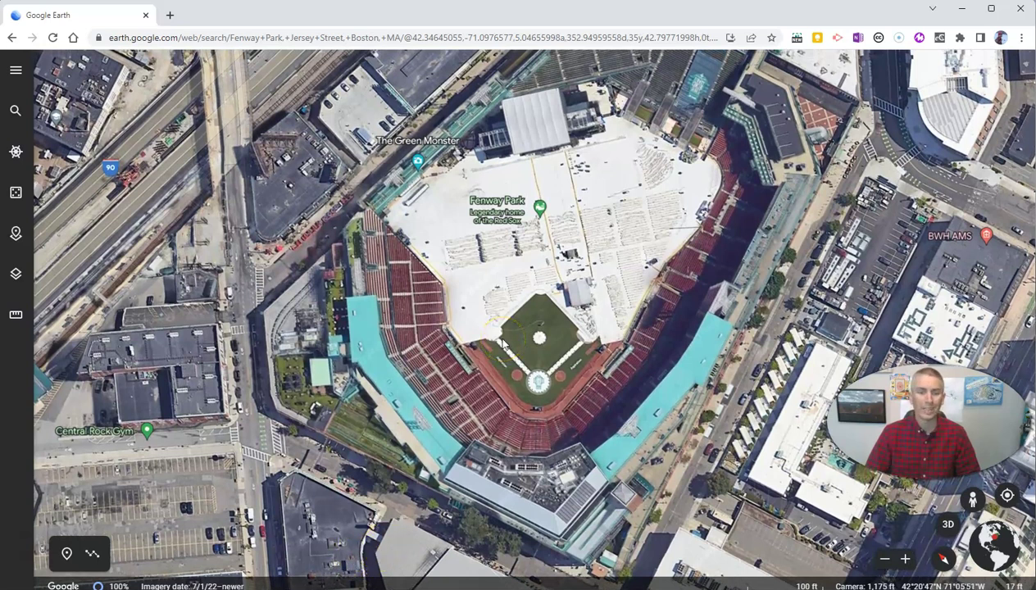
pyautogui.click(16, 318)
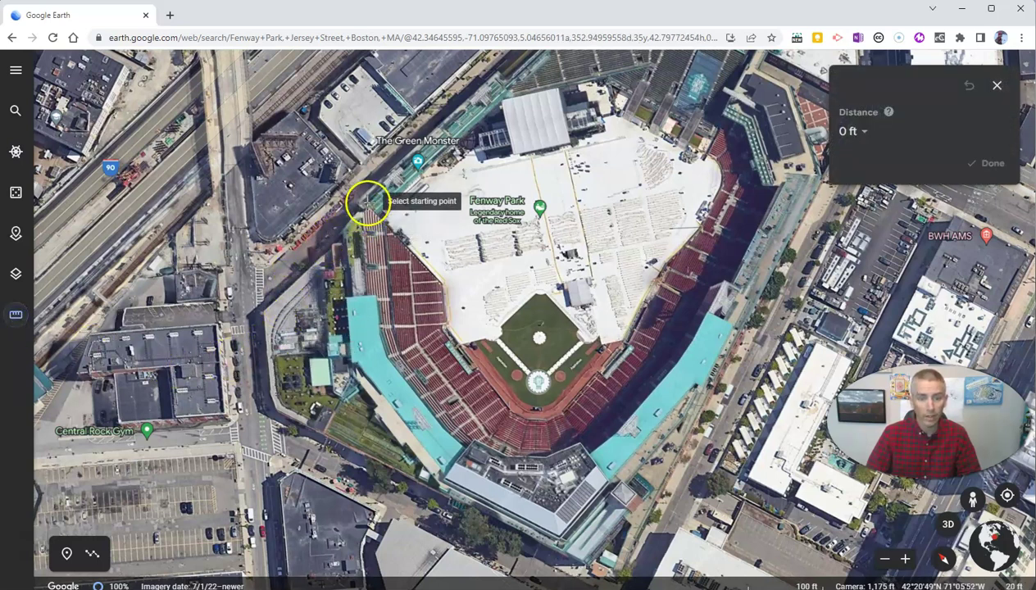
# Step: Start the path at the Green Monster corner and trace down the stadium's west side
pyautogui.click(366, 202)
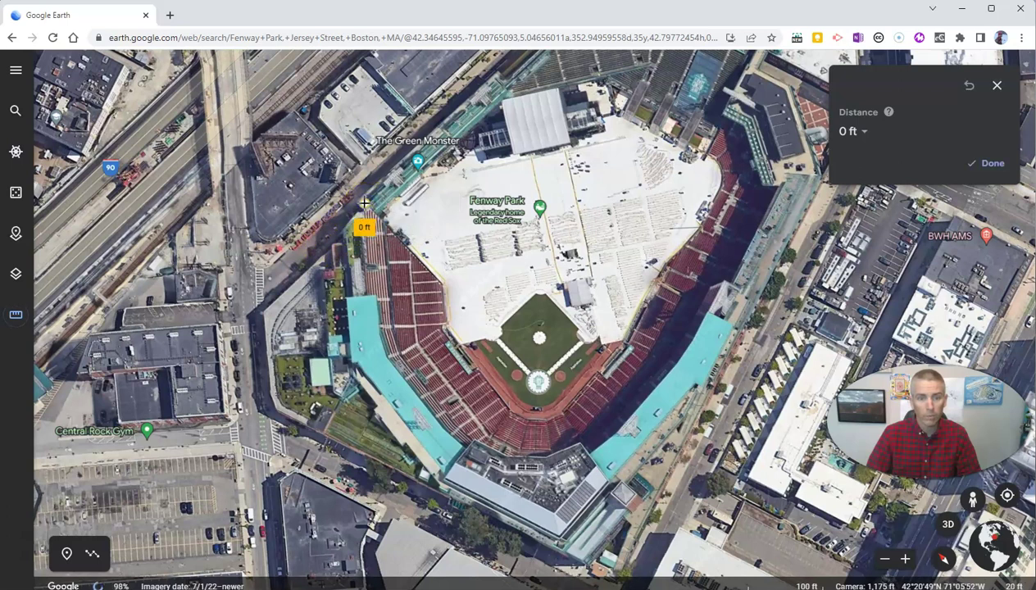
pyautogui.click(340, 230)
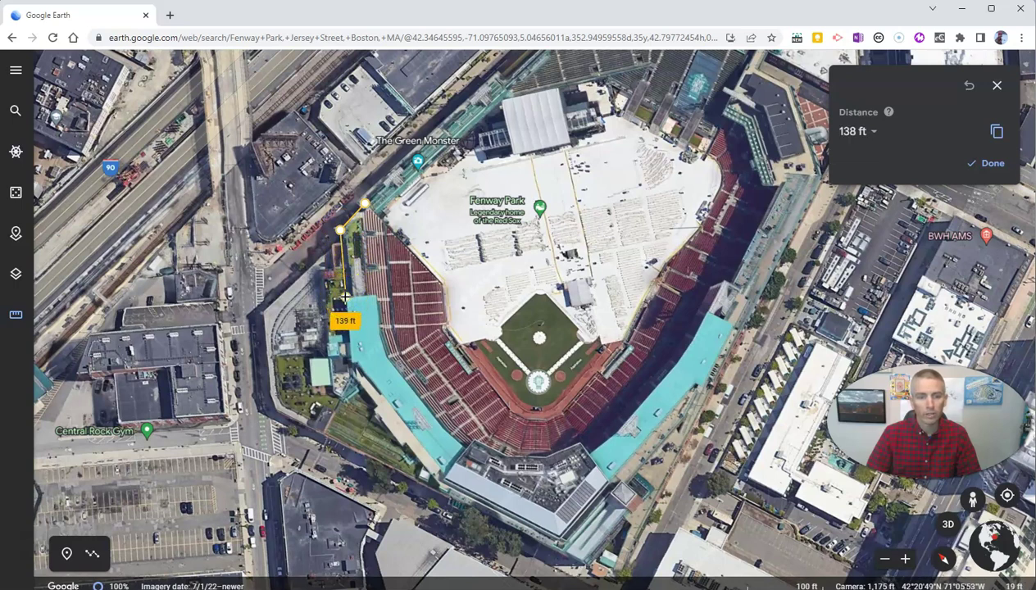
pyautogui.scroll(3, 345, 298)
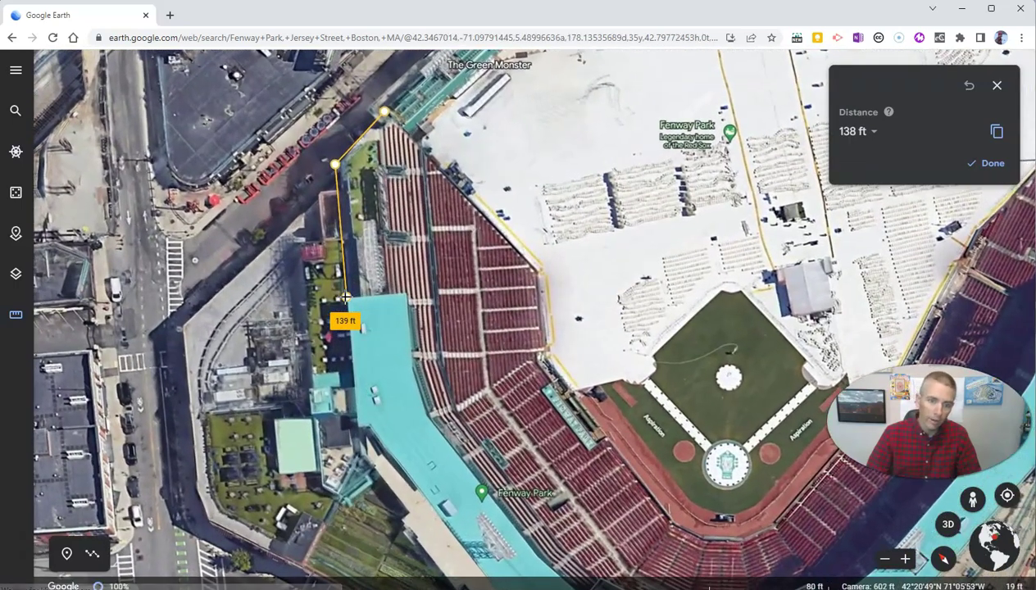
pyautogui.click(345, 297)
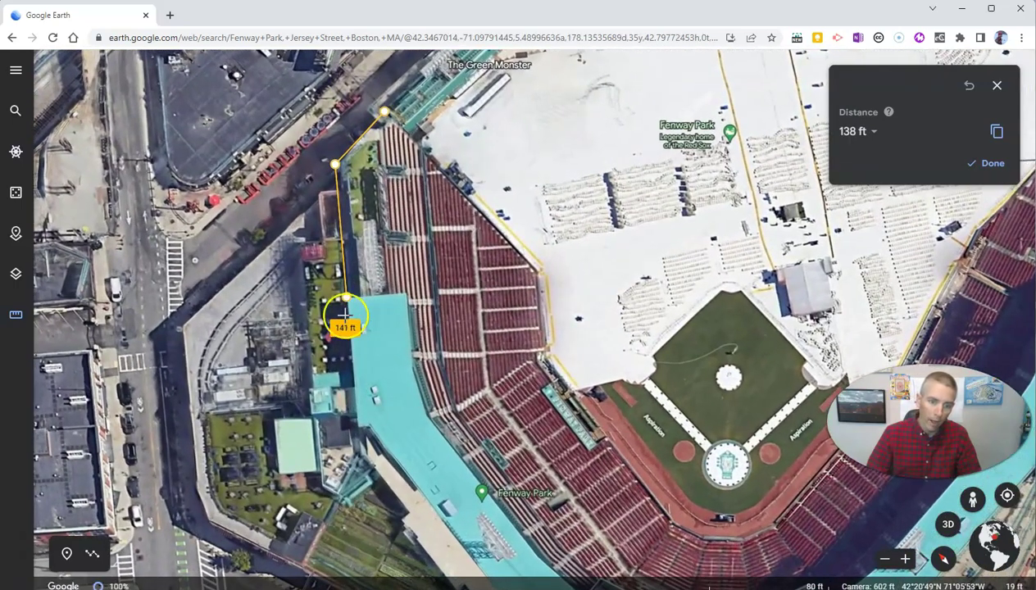
pyautogui.click(371, 416)
# Step: Extend the path across the south side and up to the northeast corner, totalling 1,386 ft
pyautogui.scroll(-5, 370, 416)
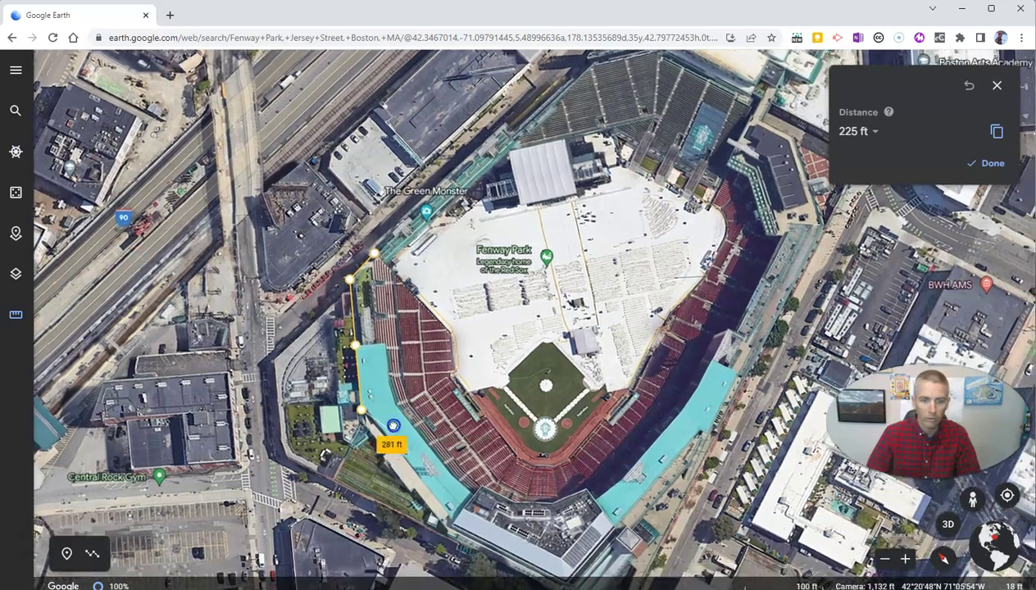
pyautogui.moveTo(393, 425); pyautogui.dragTo(347, 250)
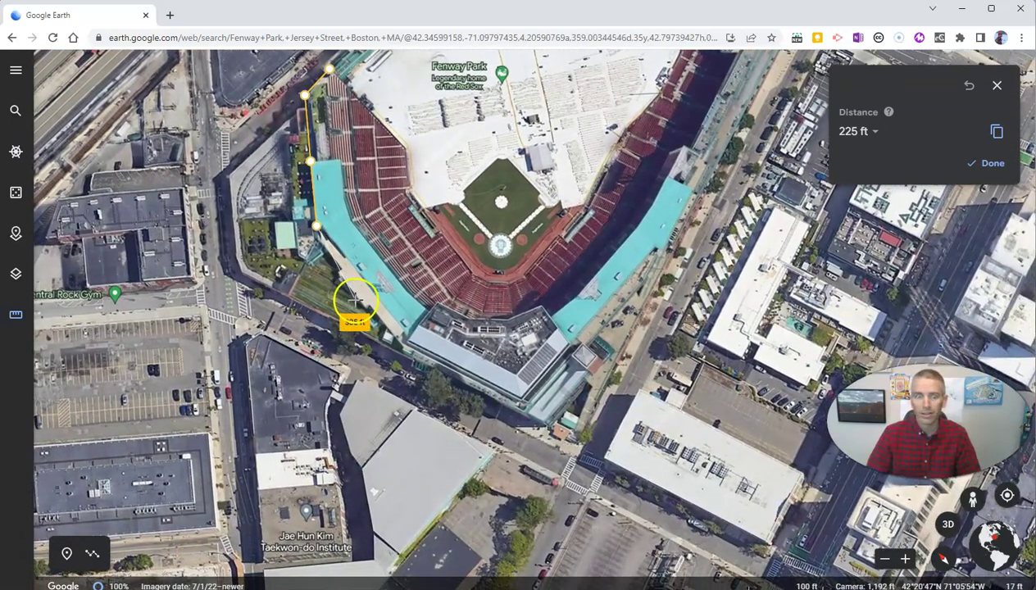
pyautogui.click(405, 349)
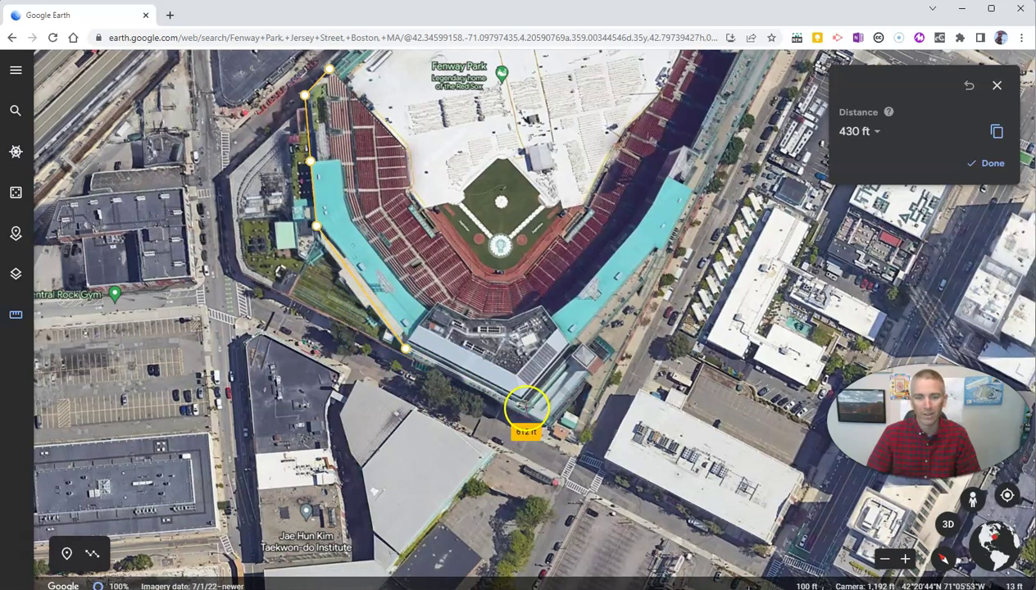
pyautogui.click(544, 422)
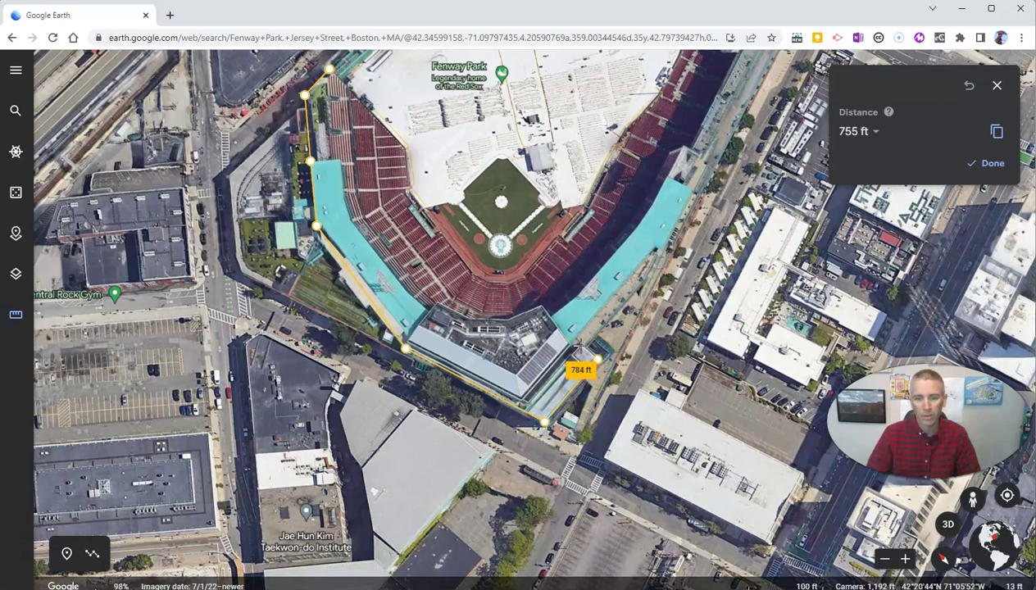
pyautogui.click(582, 346)
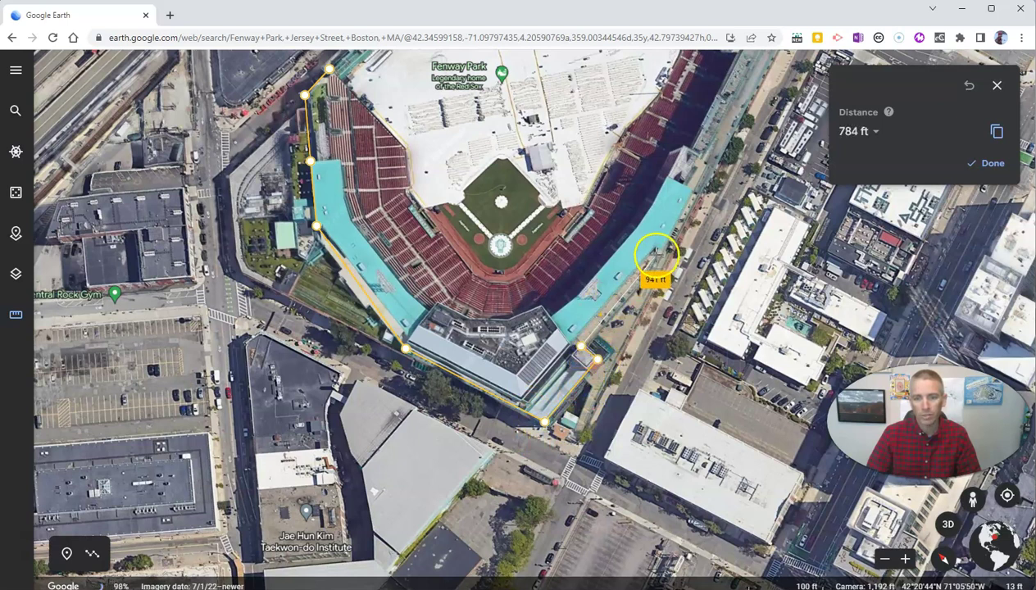
pyautogui.moveTo(662, 252); pyautogui.dragTo(556, 514)
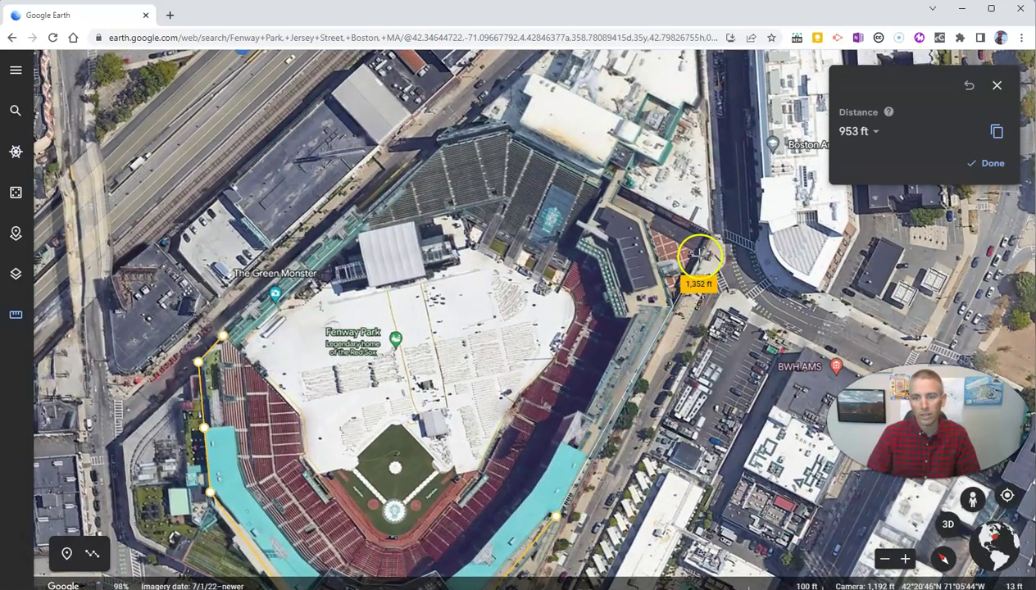
pyautogui.click(710, 238)
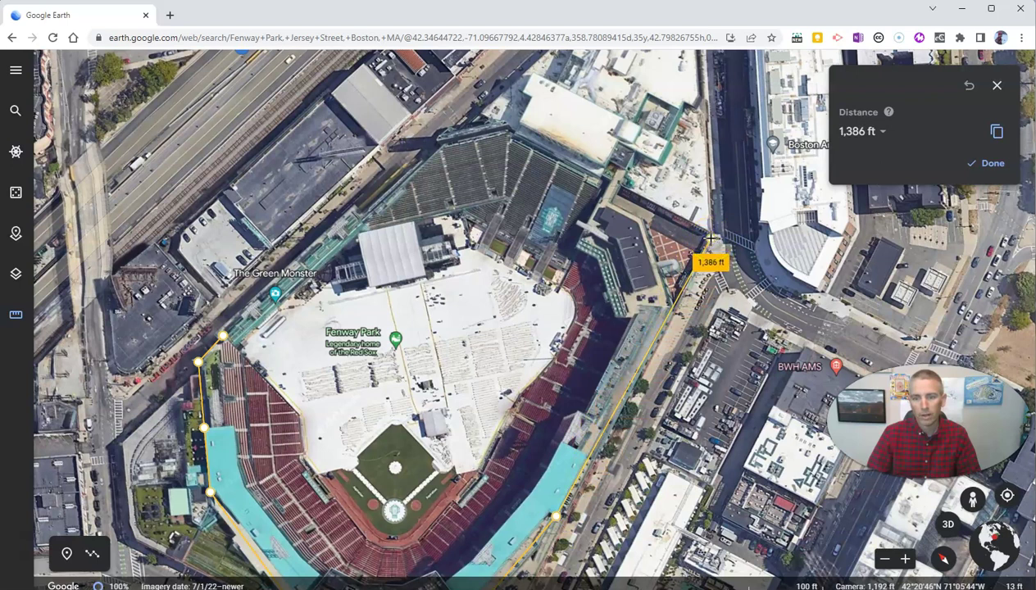
# Step: Trace past the northern building and along the north edge, closing the polygon at 2,682 ft and 8.6 ac
pyautogui.moveTo(710, 238); pyautogui.dragTo(686, 425)
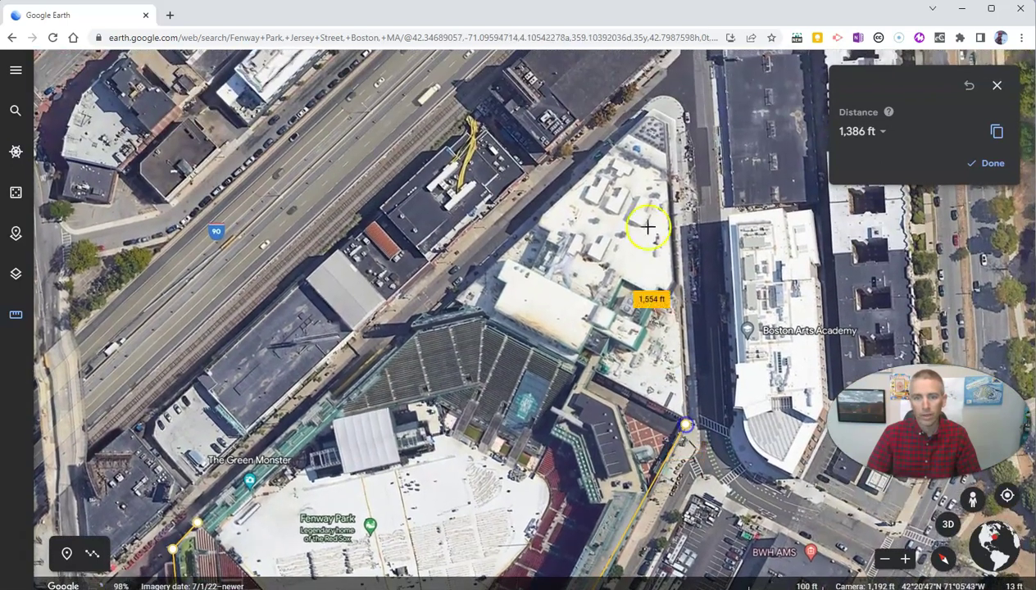
pyautogui.click(666, 129)
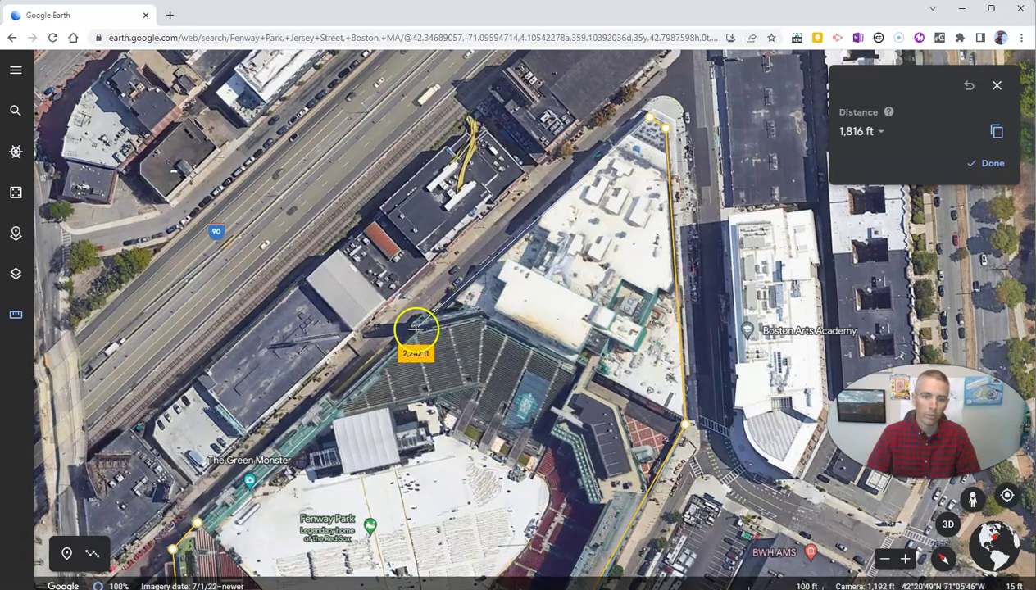
pyautogui.click(433, 315)
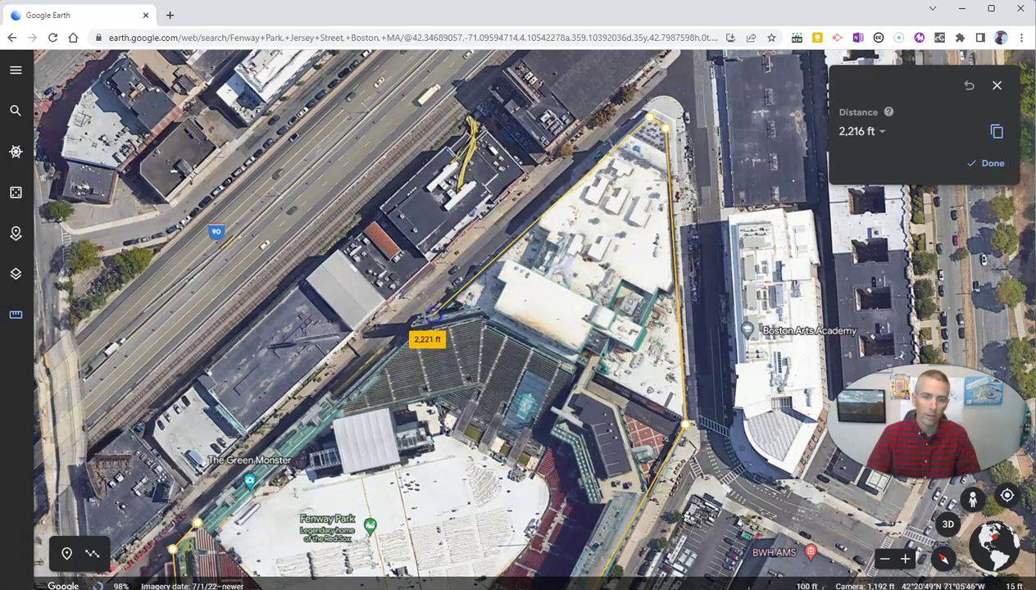
pyautogui.click(417, 321)
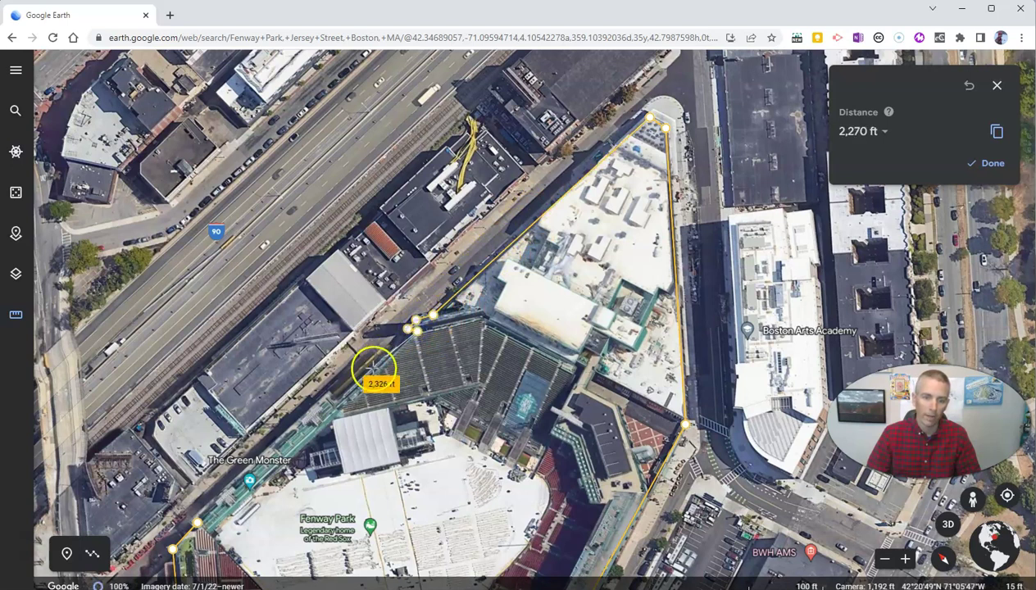
pyautogui.click(339, 401)
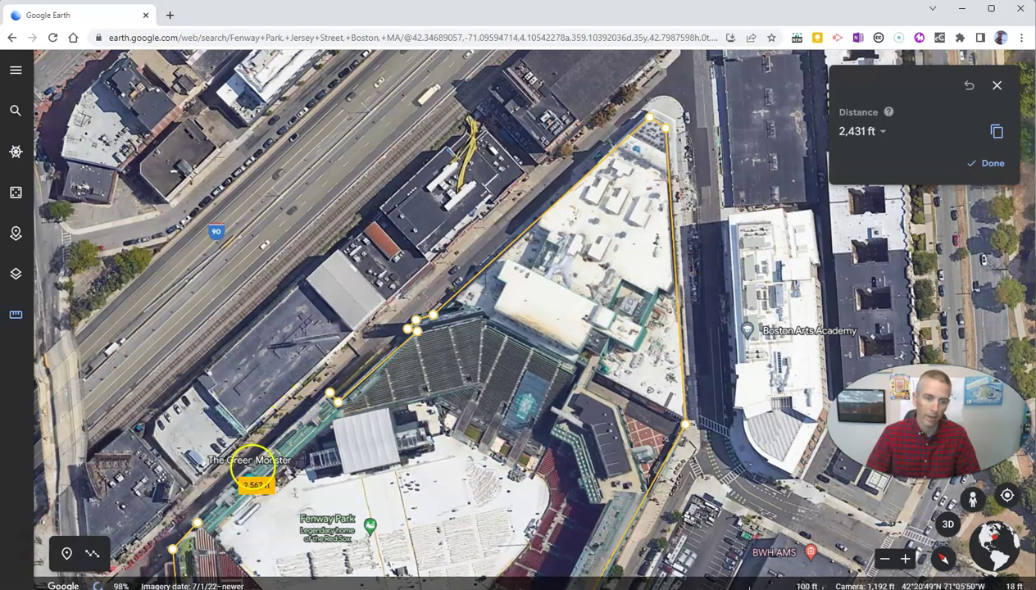
pyautogui.click(200, 521)
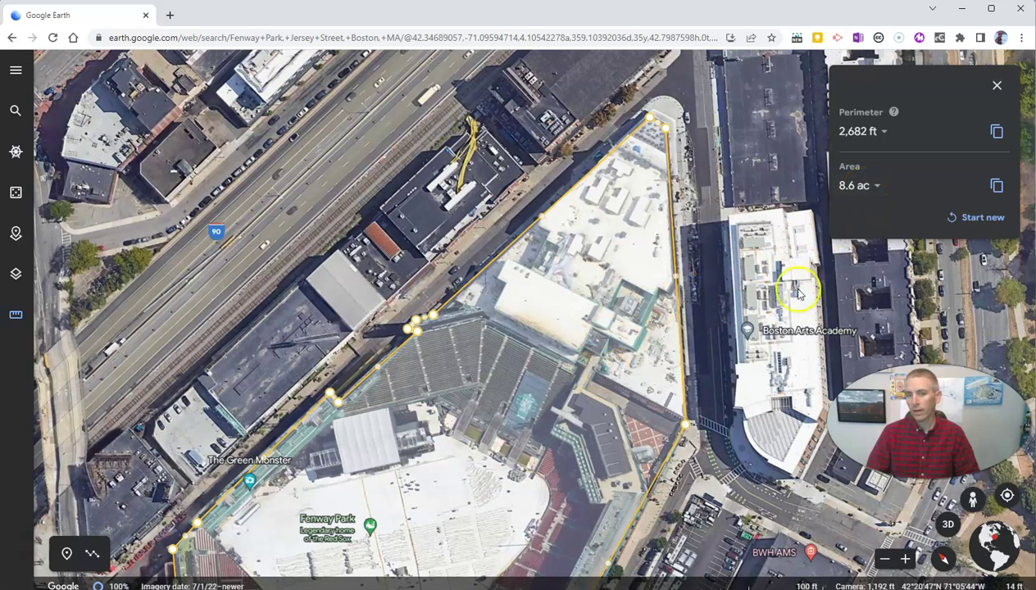
pyautogui.click(875, 187)
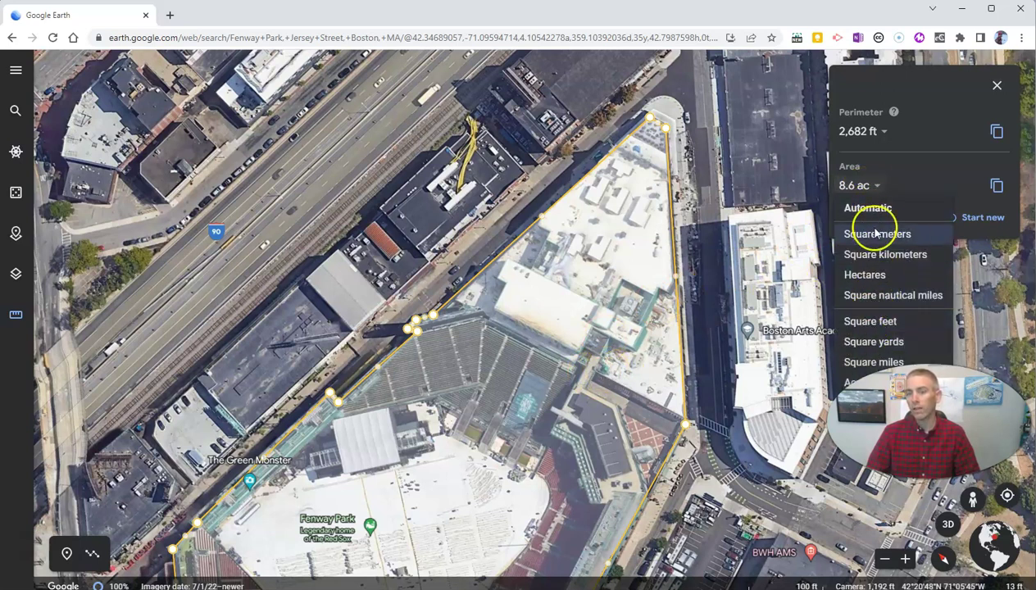
pyautogui.click(875, 185)
pyautogui.click(883, 134)
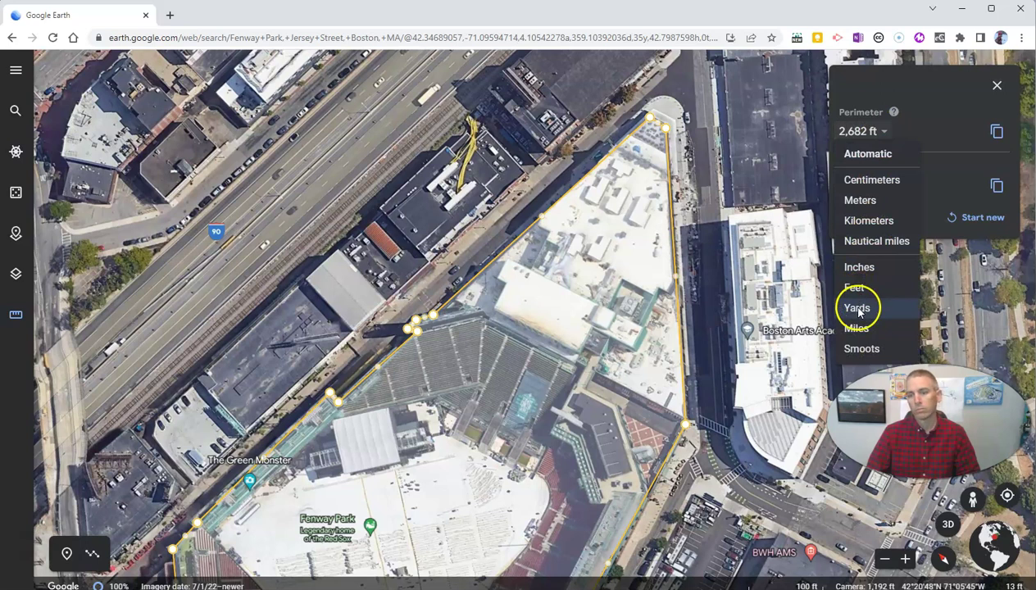
pyautogui.click(887, 133)
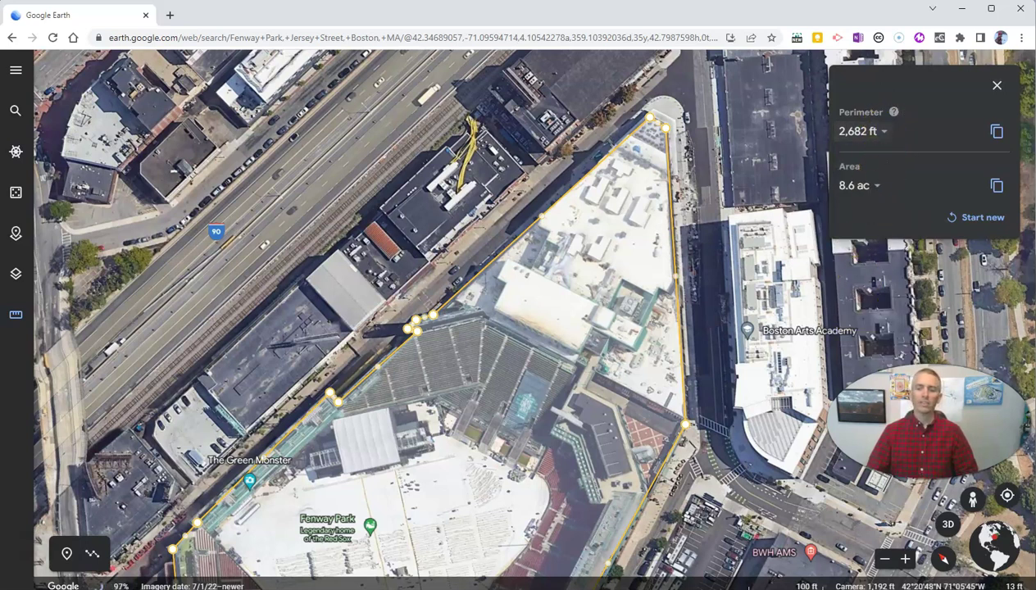